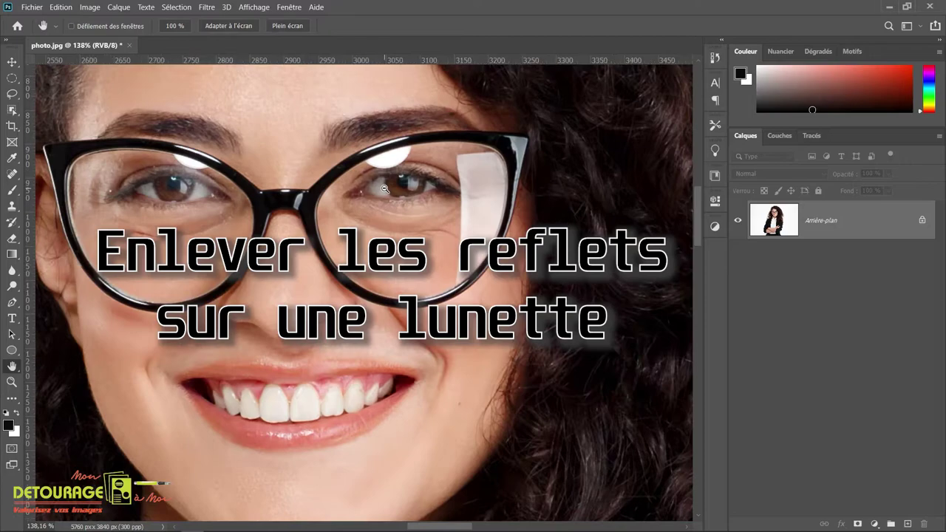
Add a new empty layer above the background photo for retouching the glasses
scroll(385, 188, "up", 1)
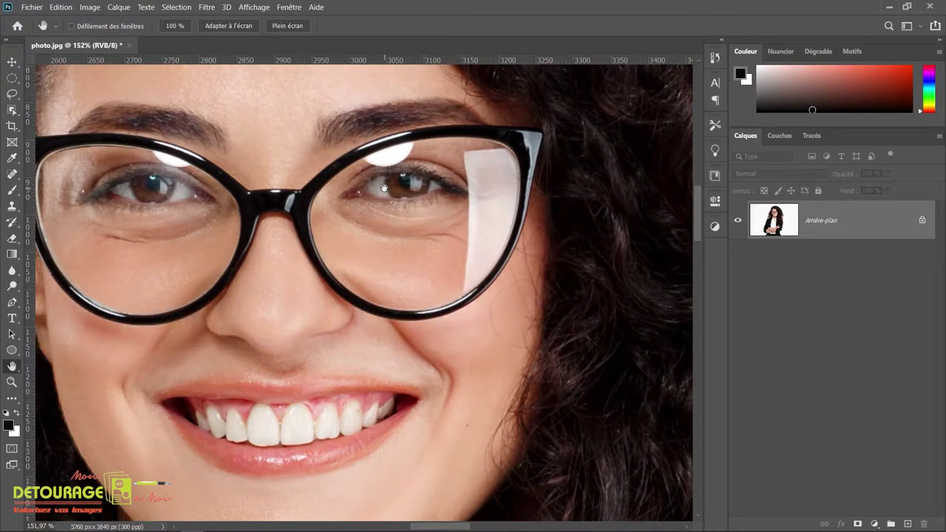
left_click_drag(383, 188, 466, 192)
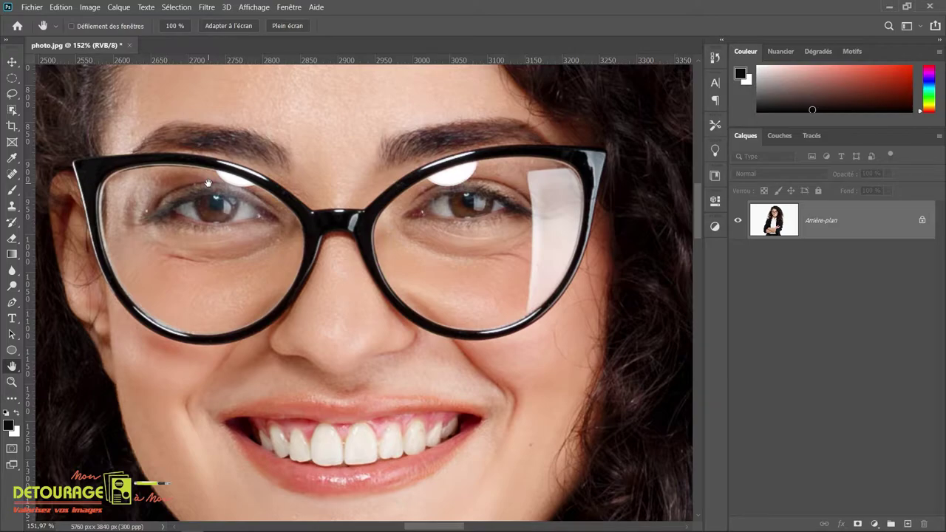
left_click(908, 523)
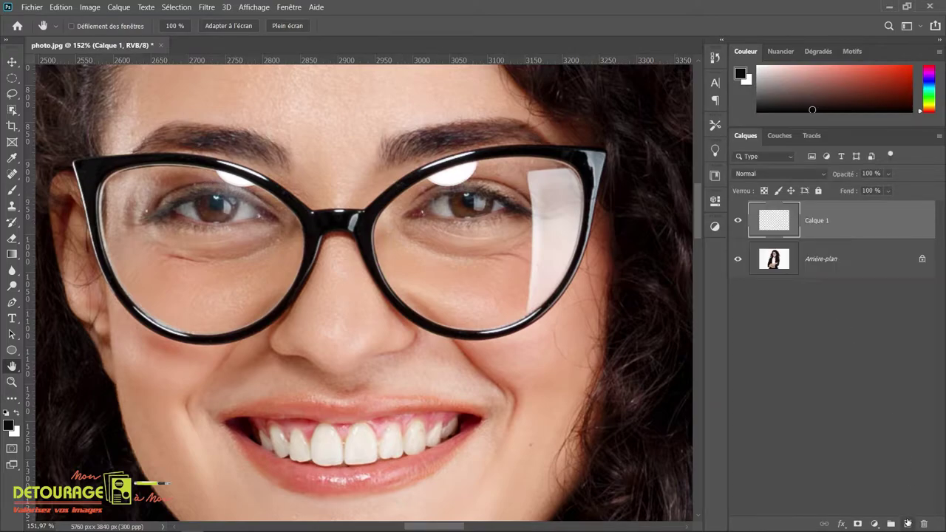
Rebuild the eyelid crease along the lower edge of the left lens's white reflection with the Clone Stamp at 44% opacity
scroll(199, 162, "up", 12)
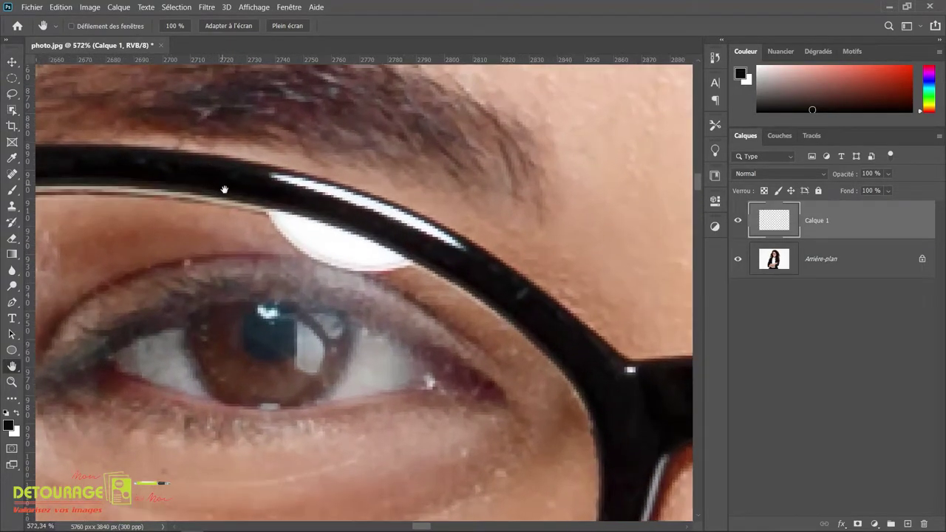
left_click_drag(240, 200, 294, 151)
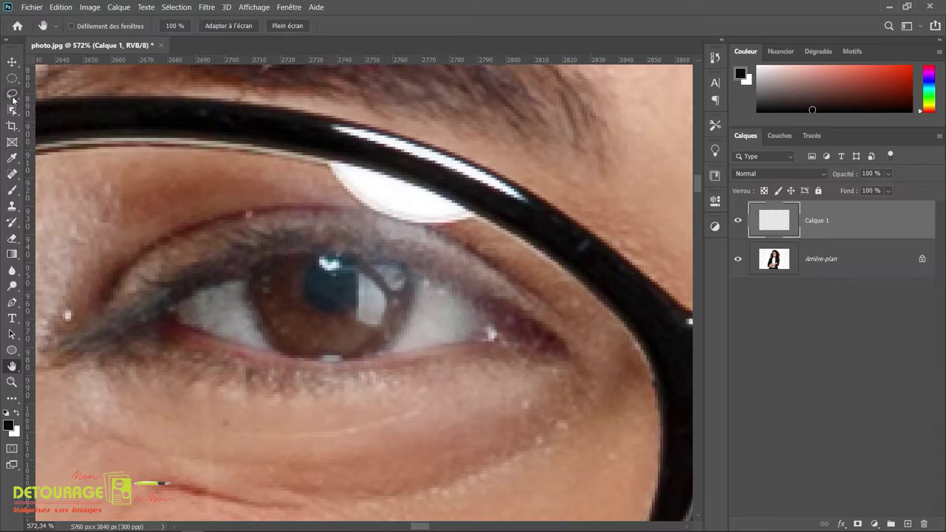
left_click(11, 206)
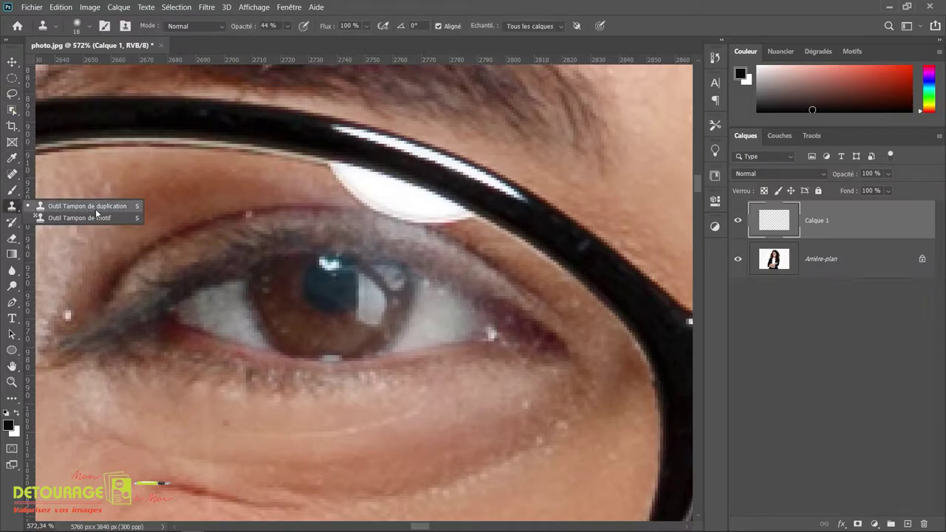
left_click(104, 207)
scroll(342, 222, "up", 2)
left_click_drag(348, 204, 313, 196)
scroll(348, 184, "down", 1)
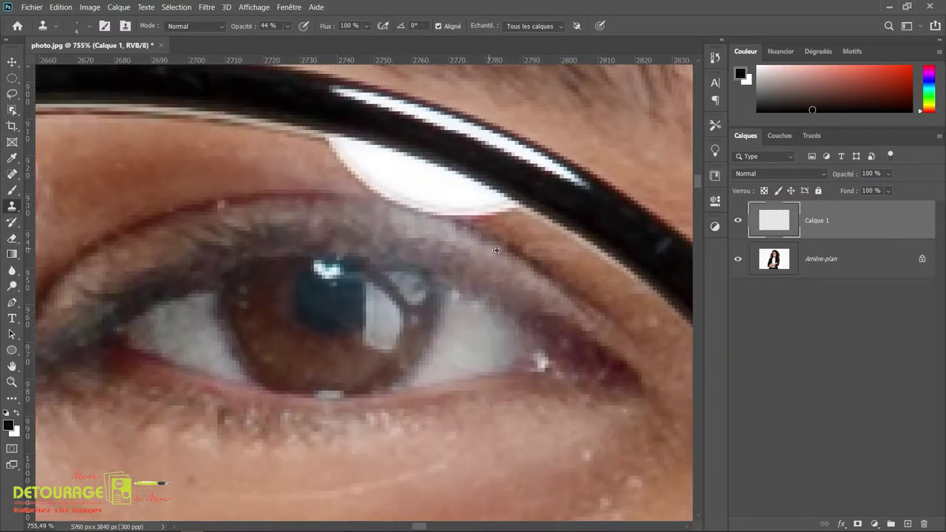
left_click(468, 232, "alt")
mouse_move(433, 212)
left_mouse_down()
mouse_move(505, 246)
mouse_move(405, 205)
left_mouse_up()
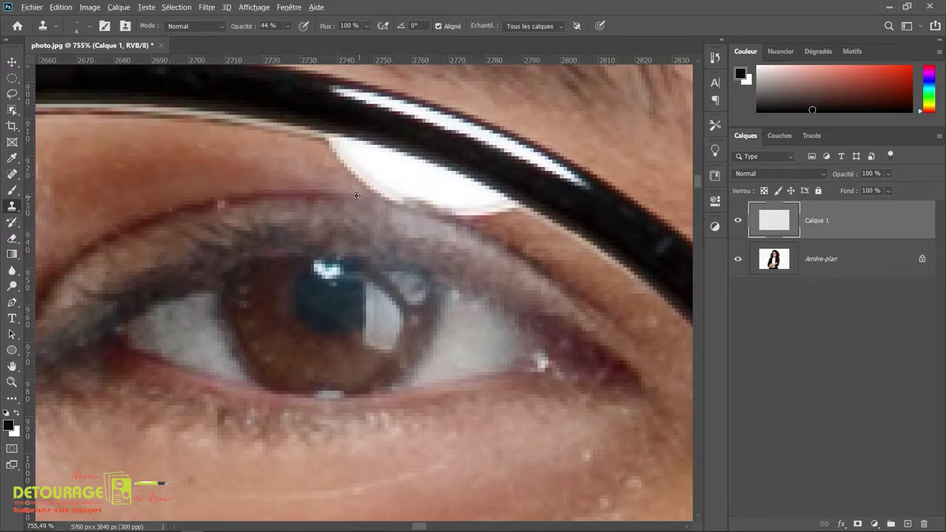
left_click_drag(332, 198, 405, 203)
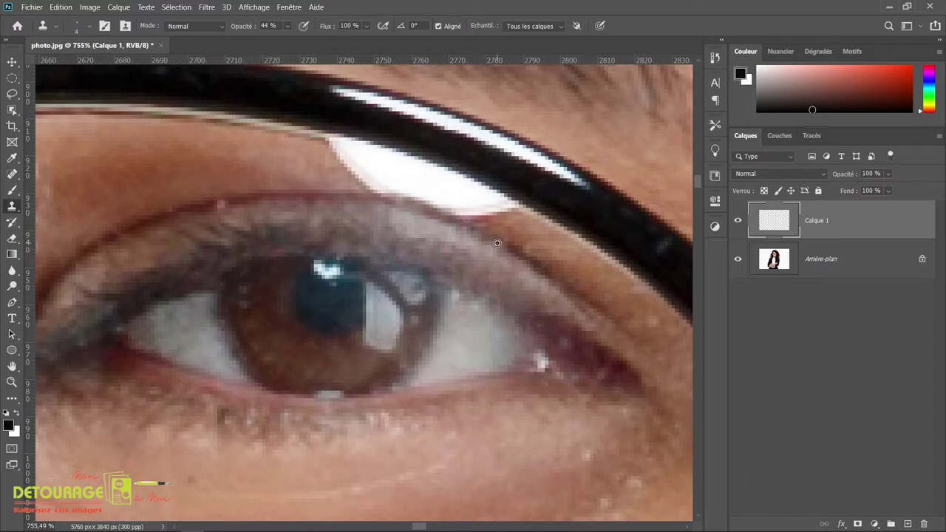
left_click_drag(394, 201, 404, 204)
Set the Clone Stamp opacity to 63% and cover the rest of the left lens's white reflection with nearby skin
mouse_move(327, 163)
left_mouse_down()
mouse_move(355, 173)
mouse_move(341, 162)
left_mouse_up()
left_click(288, 164, "alt")
left_click_drag(247, 29, 268, 35)
mouse_move(332, 154)
left_mouse_down()
mouse_move(383, 184)
mouse_move(373, 160)
mouse_move(384, 164)
mouse_move(344, 165)
mouse_move(510, 222)
mouse_move(460, 185)
mouse_move(370, 166)
left_mouse_up()
left_click(503, 230, "alt")
left_click(371, 166, "alt")
mouse_move(427, 176)
left_mouse_down()
mouse_move(406, 176)
mouse_move(443, 181)
left_mouse_up()
scroll(333, 156, "down", 3)
scroll(363, 158, "up", 4)
scroll(390, 182, "down", 5)
scroll(390, 182, "down", 3)
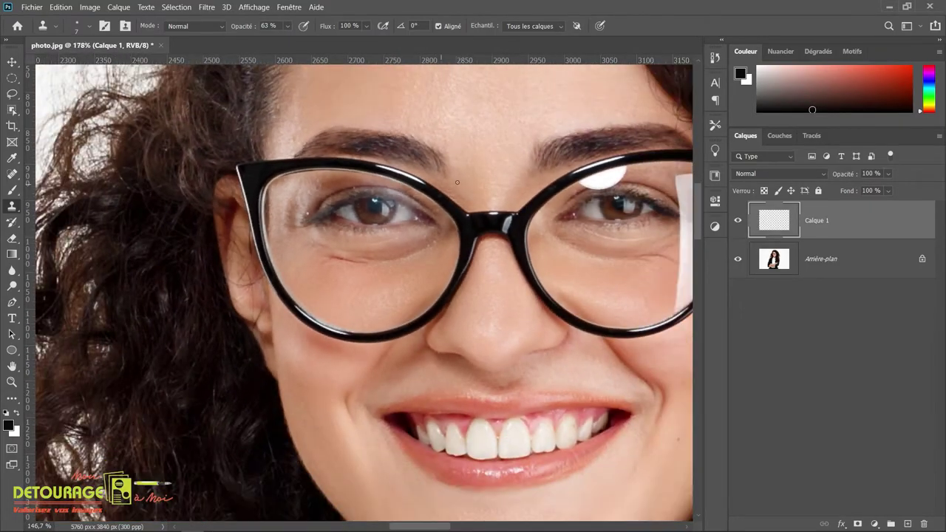
Paint black over the white highlight on the left lens's upper rim with the Brush at 55% opacity and compare with the original
scroll(375, 169, "up", 3)
scroll(374, 169, "up", 1)
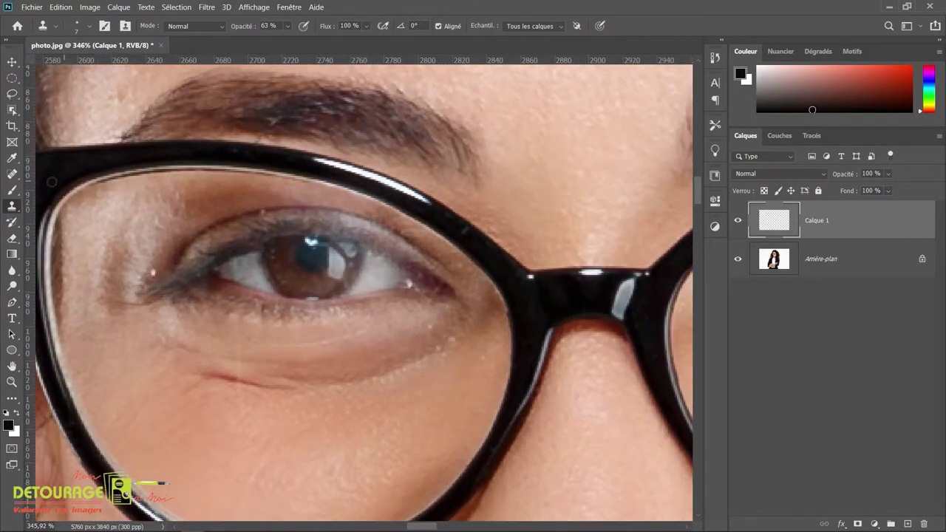
left_click(12, 191)
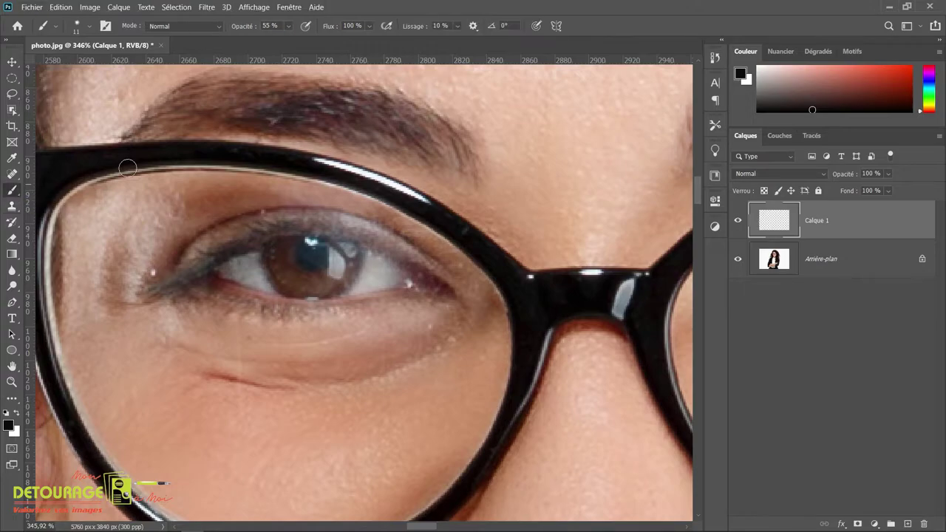
scroll(250, 127, "up", 2)
mouse_move(343, 174)
left_mouse_down()
mouse_move(335, 172)
mouse_move(408, 181)
mouse_move(537, 238)
mouse_move(382, 170)
mouse_move(519, 226)
mouse_move(314, 156)
left_mouse_up()
scroll(345, 165, "up", 3)
scroll(397, 159, "down", 10)
scroll(398, 159, "up", 1)
left_click(739, 221)
left_click(739, 221)
left_click(739, 222)
left_click(739, 221)
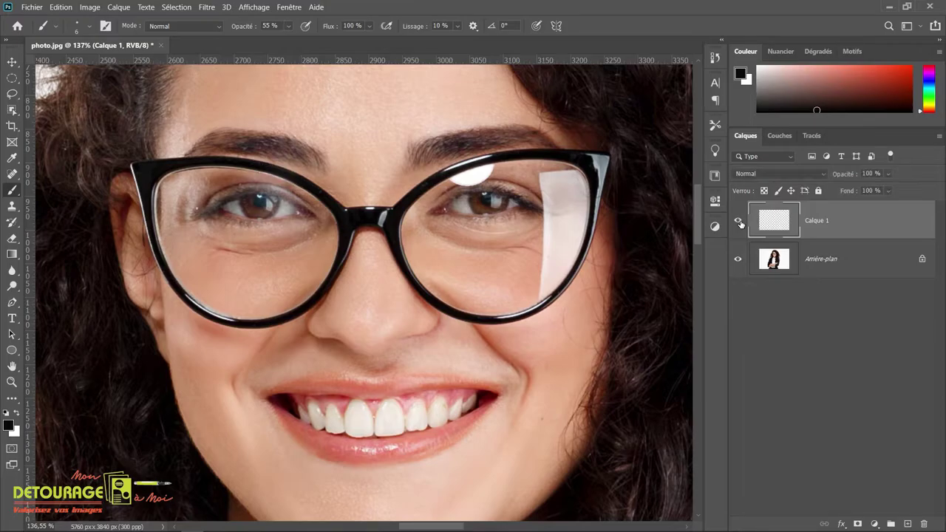
Clone the upper eyelid crease across the white reflection on the right lens with the Clone Stamp at 63% opacity
scroll(503, 185, "up", 3)
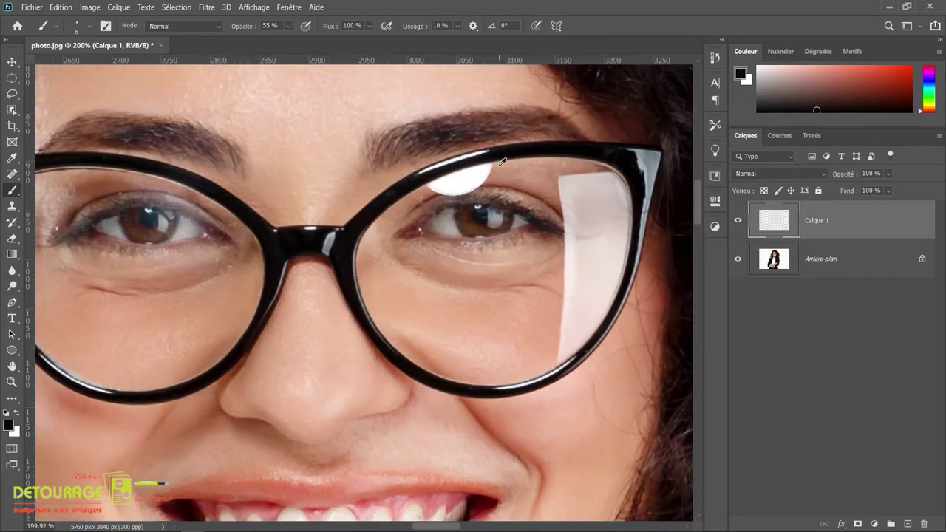
scroll(497, 153, "up", 9)
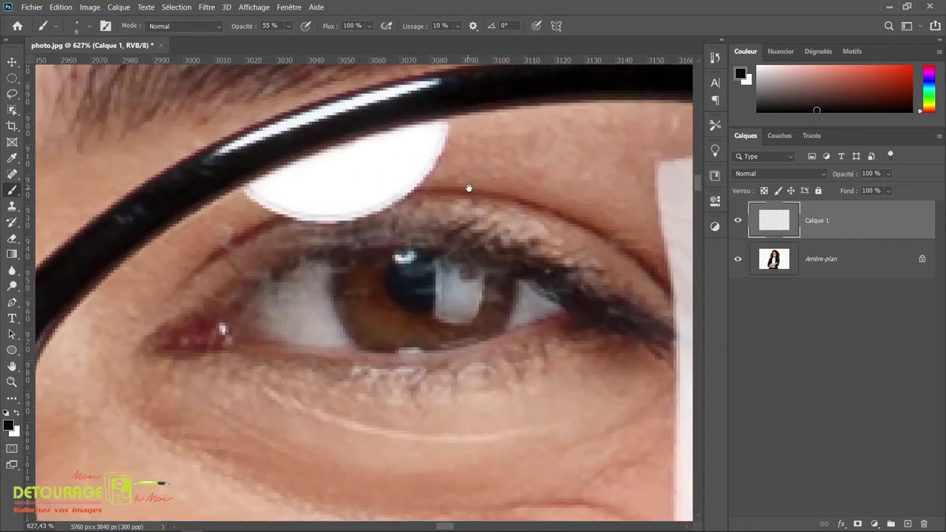
scroll(455, 212, "up", 2)
left_click(11, 205)
left_click(81, 201)
left_click(467, 208, "alt")
mouse_move(403, 206)
left_mouse_down()
mouse_move(379, 208)
mouse_move(431, 214)
mouse_move(327, 212)
mouse_move(340, 211)
mouse_move(288, 220)
mouse_move(254, 234)
left_mouse_up()
mouse_move(254, 237)
left_mouse_down()
mouse_move(230, 249)
mouse_move(325, 215)
left_mouse_up()
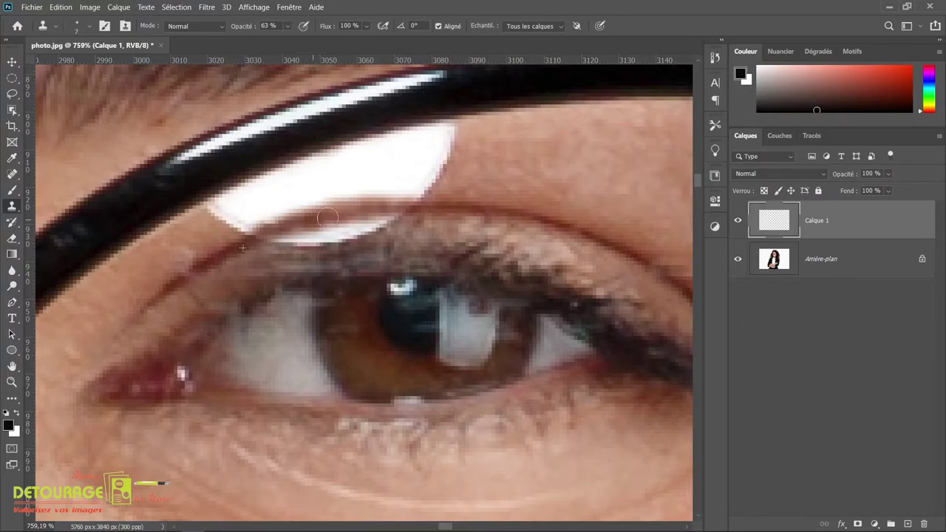
scroll(222, 282, "down", 3)
scroll(229, 274, "up", 2)
Clone nearby eyelid skin over the remaining white reflection beneath the right lens's upper rim
mouse_move(400, 243)
left_mouse_down()
mouse_move(366, 235)
mouse_move(294, 249)
mouse_move(355, 239)
mouse_move(441, 251)
left_mouse_up()
left_click(560, 200, "alt")
left_click_drag(473, 196, 485, 185)
left_click_drag(579, 203, 588, 201)
mouse_move(482, 194)
left_mouse_down()
mouse_move(452, 194)
mouse_move(446, 226)
mouse_move(431, 226)
mouse_move(425, 203)
mouse_move(421, 224)
mouse_move(381, 243)
mouse_move(339, 244)
mouse_move(293, 264)
mouse_move(283, 254)
mouse_move(370, 226)
mouse_move(324, 236)
left_mouse_up()
Set the Clone Stamp opacity to 38% and blend the cloned skin and crease above the right eye
key("0")
left_click(245, 283, "alt")
left_click(421, 210, "alt")
key("3")
key("8")
left_click_drag(371, 214, 306, 235)
left_click_drag(479, 180, 452, 179)
left_click_drag(309, 254, 249, 295)
scroll(405, 226, "down", 4)
Paint over the white highlight on the right lens's upper rim with the Brush at 83% opacity and compare with the original
scroll(351, 146, "up", 5)
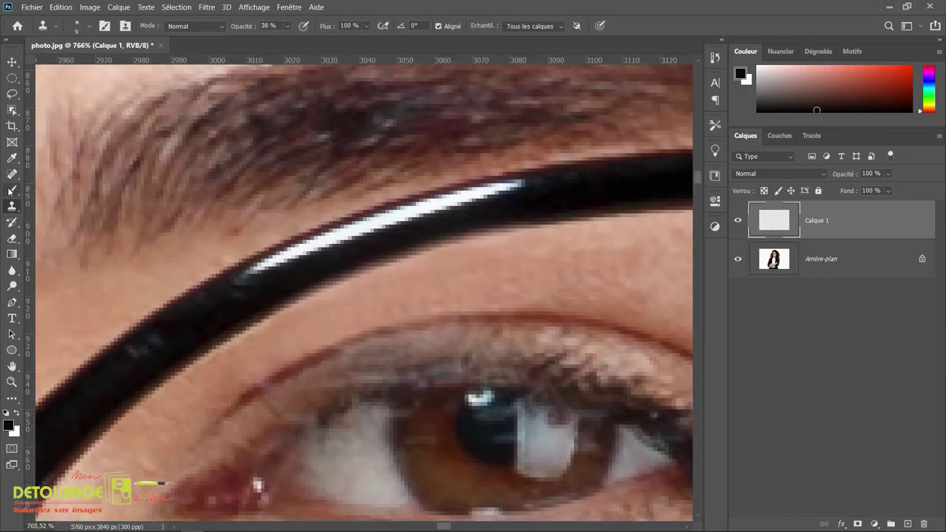
left_click(12, 190)
left_click(532, 188, "alt")
key("8")
key("3")
left_click(535, 187, "alt")
mouse_move(522, 189)
left_mouse_down()
mouse_move(282, 258)
mouse_move(557, 186)
left_mouse_up()
scroll(558, 185, "down", 6)
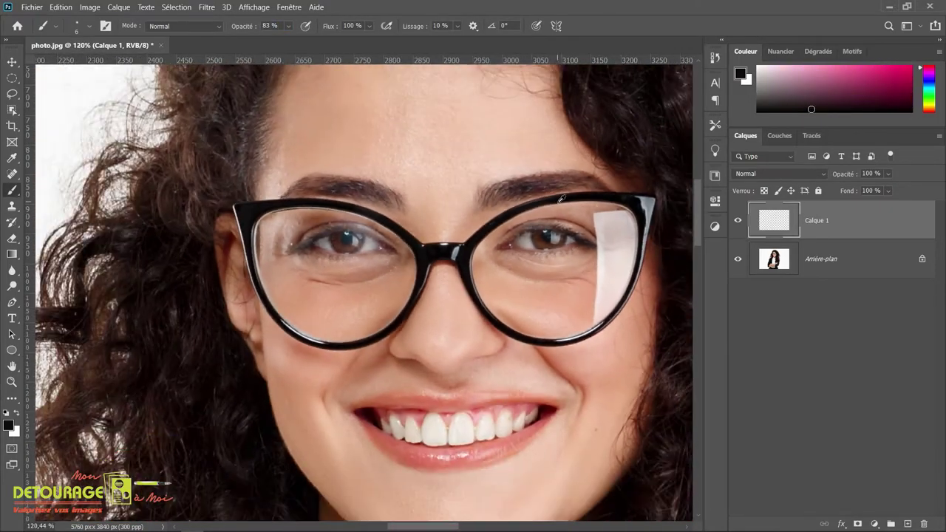
left_click(738, 220)
left_click(738, 221)
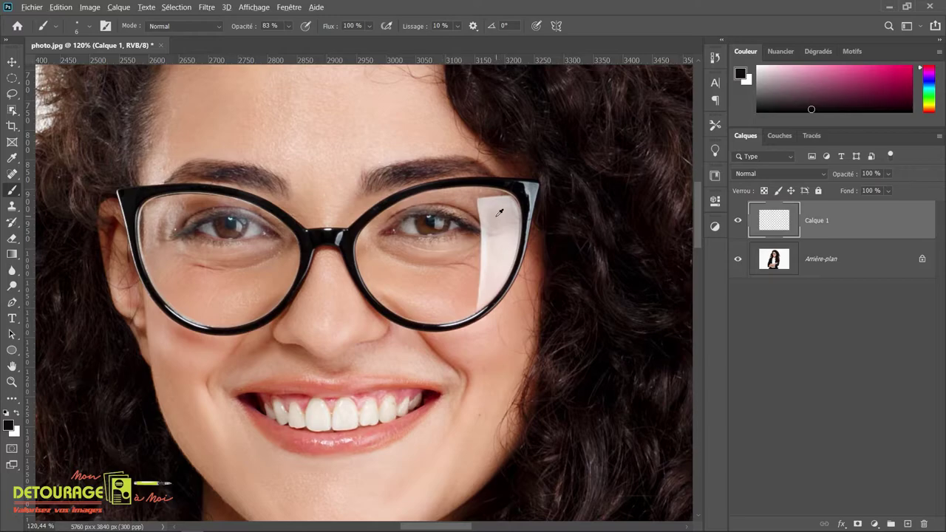
Lasso the outer part of the left lens on the background layer and copy it to a new layer
scroll(500, 212, "up", 2)
left_click(831, 261)
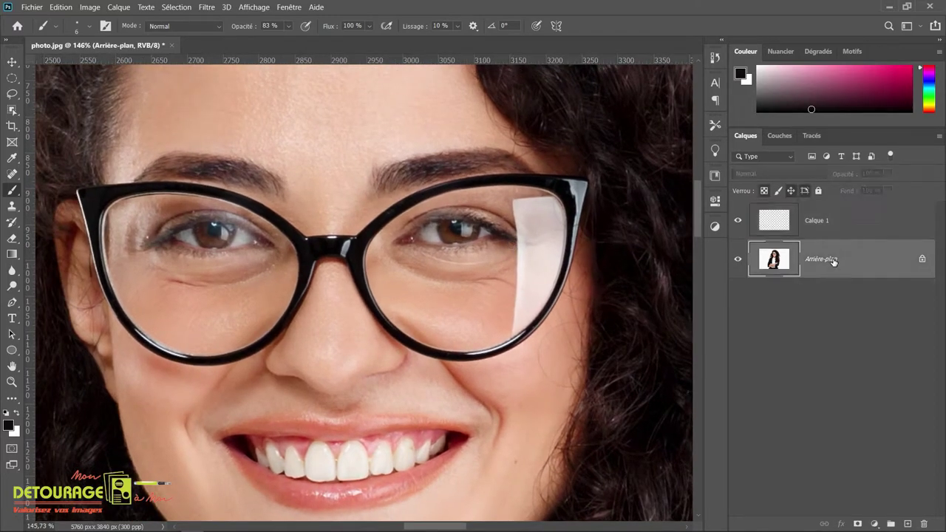
left_click(14, 92)
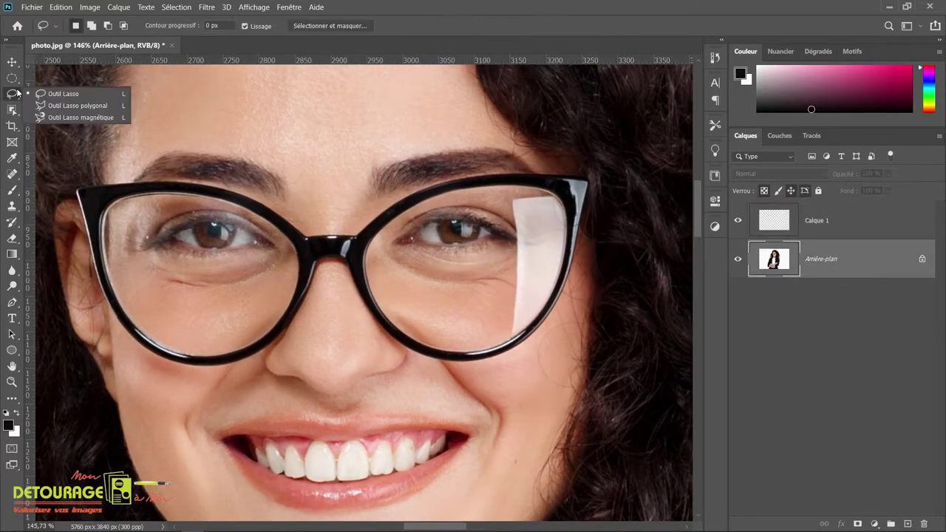
left_click(88, 93)
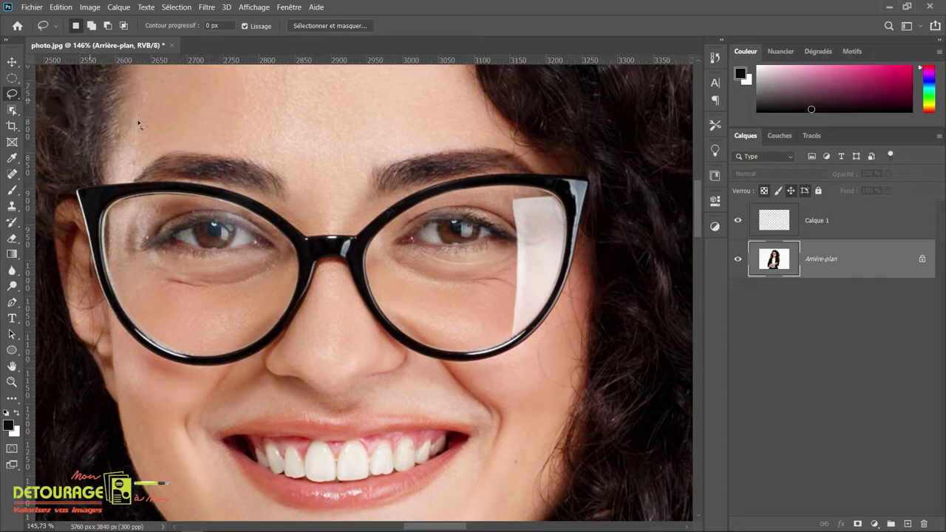
mouse_move(166, 168)
left_mouse_down()
mouse_move(65, 208)
mouse_move(123, 350)
mouse_move(186, 369)
mouse_move(217, 311)
mouse_move(198, 201)
mouse_move(176, 177)
left_mouse_up()
key("ctrl+j")
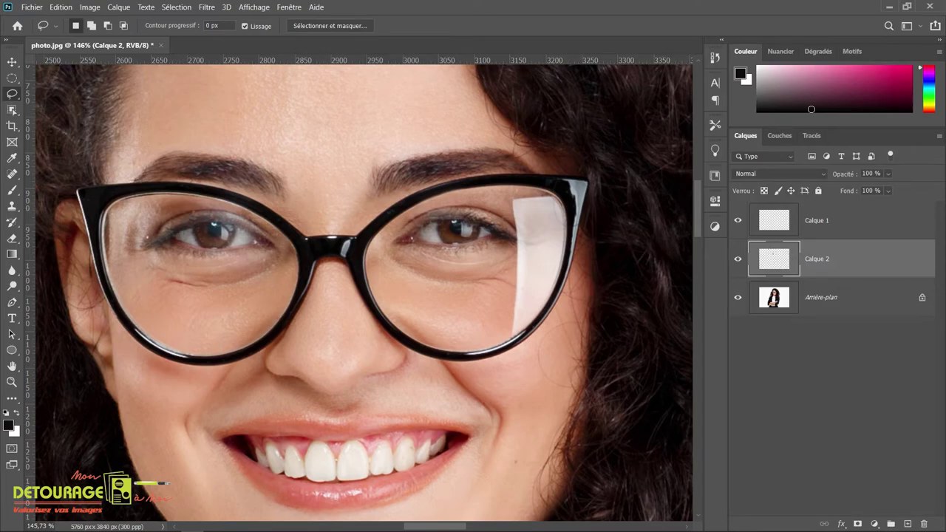
Move the copied lens piece over the right lens and flip it horizontally
left_click(12, 63)
left_click_drag(176, 249, 490, 239)
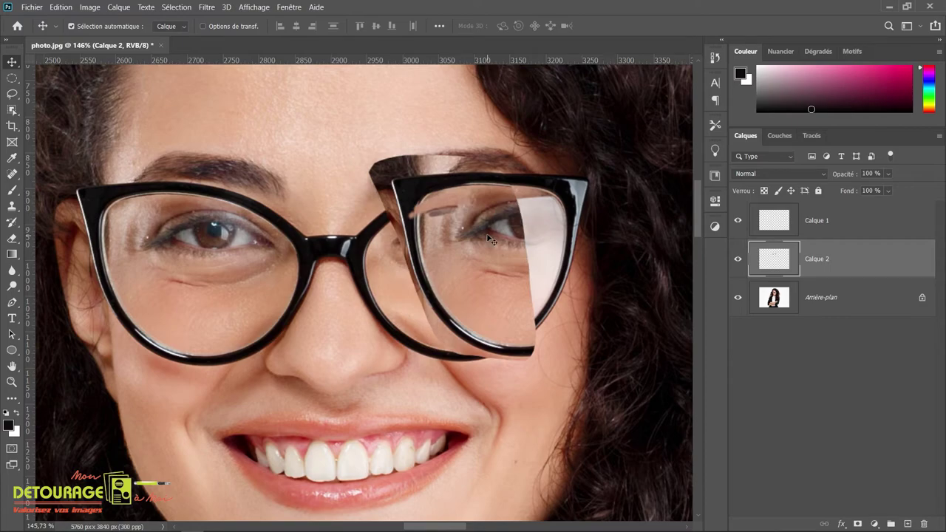
key("ctrl+t")
right_click(488, 237)
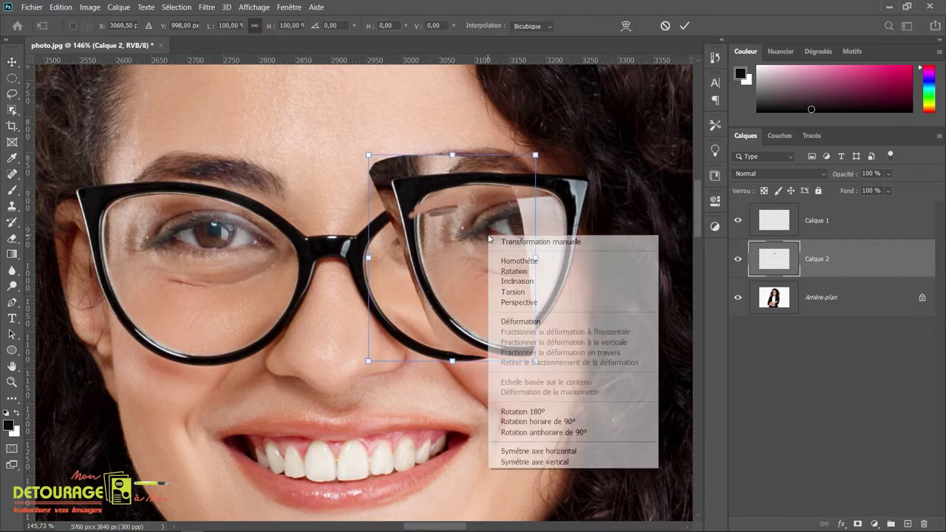
left_click(538, 451)
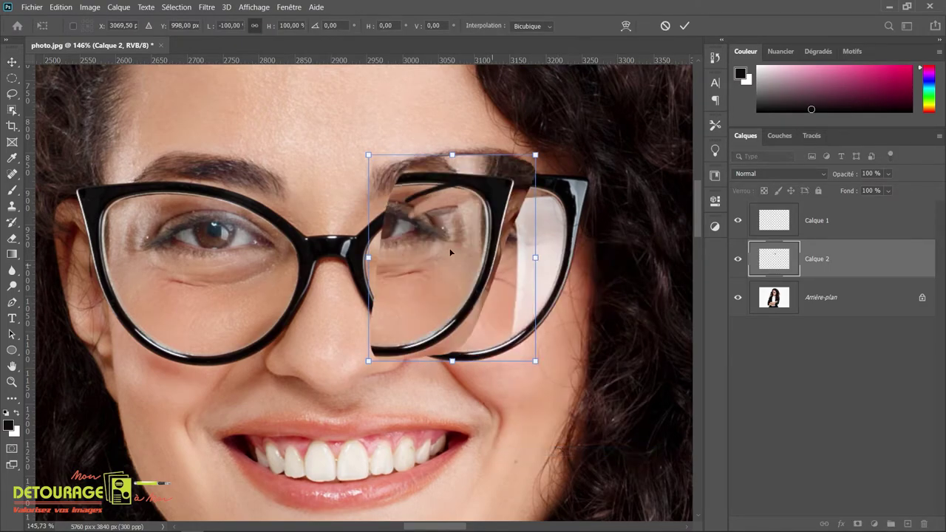
Lower the copy's layer opacity to 43%, then scale it to 102.61% and rotate it to match the right lens's outer frame
scroll(454, 250, "up", 3)
left_click_drag(456, 264, 539, 270)
left_click_drag(843, 175, 803, 180)
scroll(496, 233, "up", 1)
left_click_drag(497, 234, 534, 239)
mouse_move(597, 271)
left_mouse_down()
mouse_move(595, 252)
mouse_move(598, 262)
left_mouse_up()
left_click_drag(446, 221, 446, 206)
left_click_drag(599, 250, 599, 254)
left_click_drag(412, 218, 408, 223)
left_click_drag(466, 413, 467, 421)
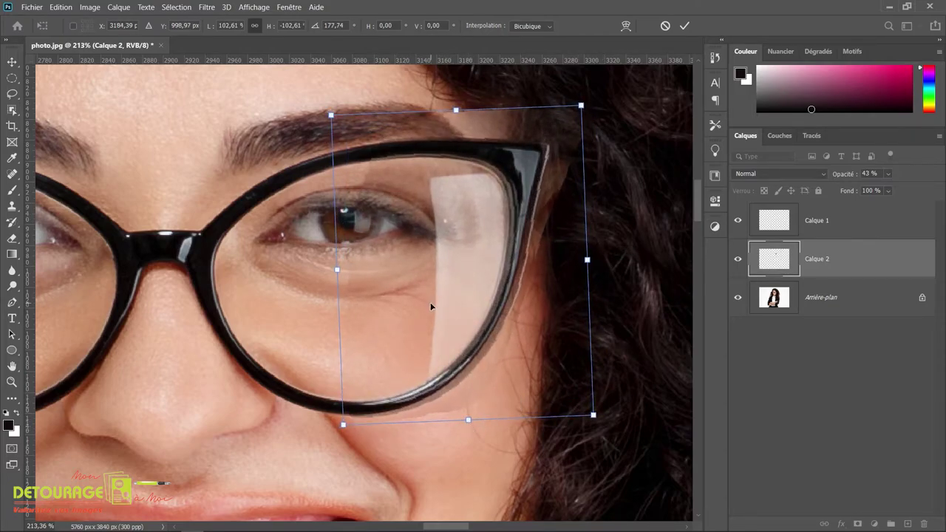
key("Return")
Restore the copied lens layer to 100% opacity and hide it with a black layer mask
left_click_drag(845, 174, 935, 190)
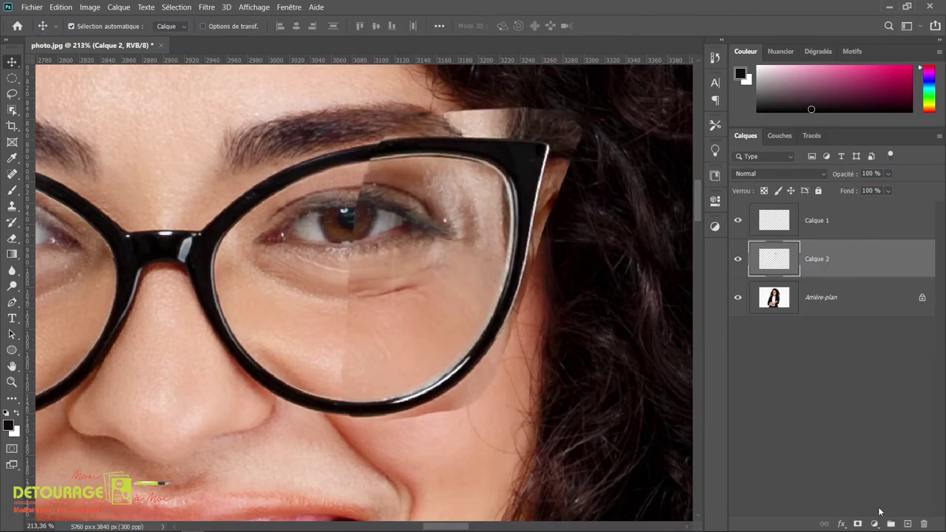
left_click(857, 524, "alt")
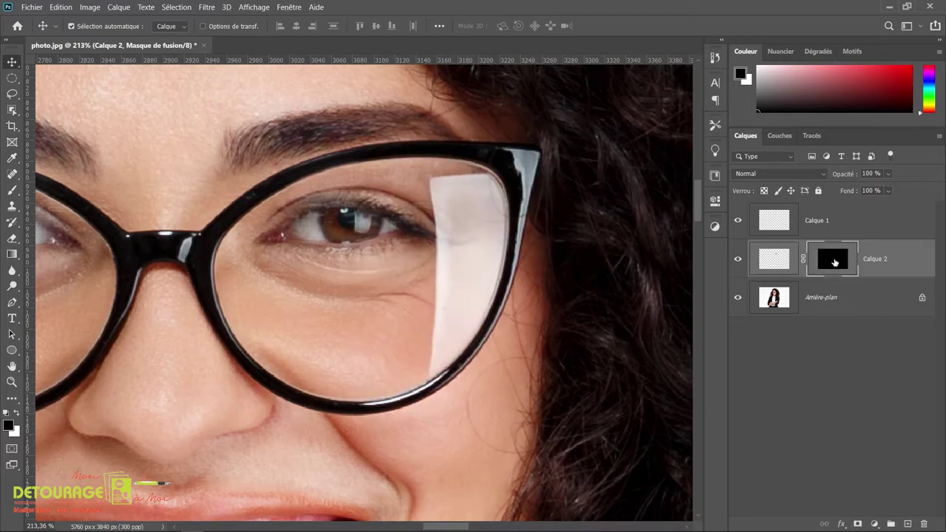
Paint white on the mask with a soft 34 px brush to reveal the copied skin over the right lens's rectangular reflection
left_click(20, 193)
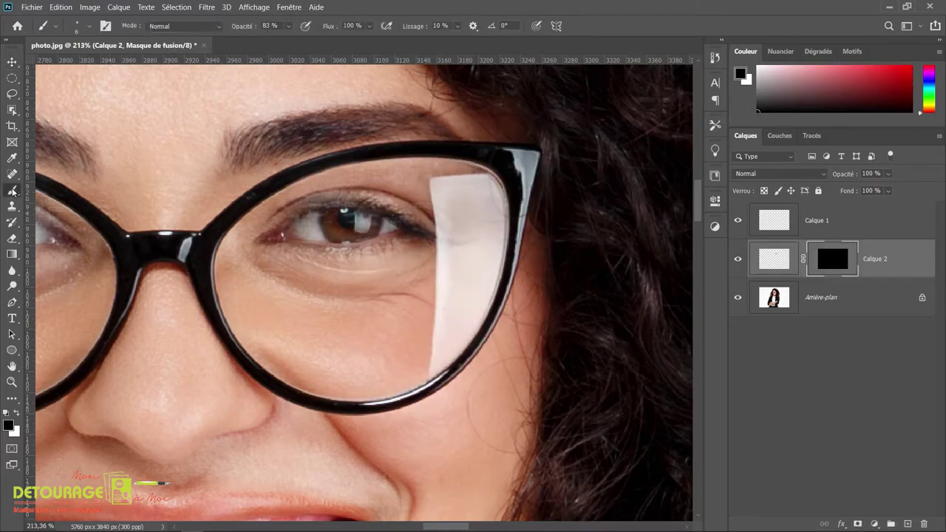
left_click(109, 189)
left_click(16, 414)
scroll(454, 232, "up", 3)
left_click_drag(458, 245, 476, 274)
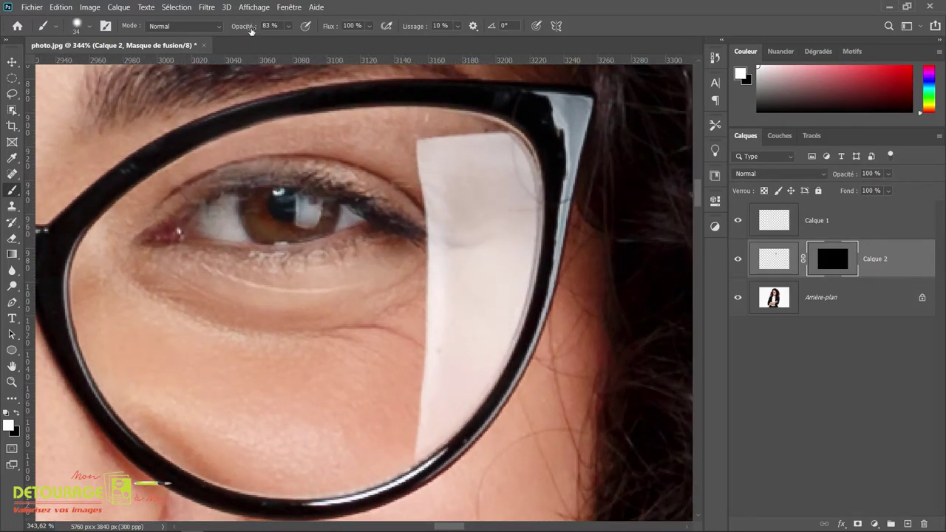
mouse_move(433, 291)
left_mouse_down()
mouse_move(404, 407)
mouse_move(443, 401)
mouse_move(510, 231)
mouse_move(503, 159)
mouse_move(444, 184)
mouse_move(431, 395)
left_mouse_up()
Set the brush opacity to 32% and refine the mask around the right eye's outer corner with black and white strokes
left_click_drag(229, 32, 220, 31)
key("x")
mouse_move(403, 211)
left_mouse_down()
mouse_move(419, 254)
mouse_move(408, 171)
mouse_move(436, 151)
left_mouse_up()
key("x")
left_click_drag(480, 201, 488, 242)
scroll(416, 231, "up", 2)
left_click_drag(416, 231, 400, 228)
left_click_drag(366, 191, 427, 220)
key("x")
left_click_drag(365, 168, 430, 192)
key("x")
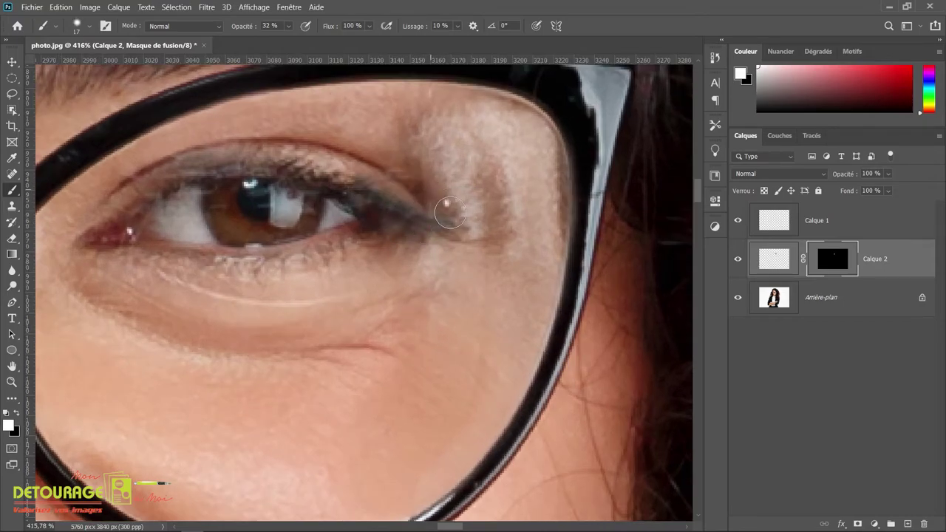
scroll(453, 210, "down", 4)
scroll(436, 197, "up", 4)
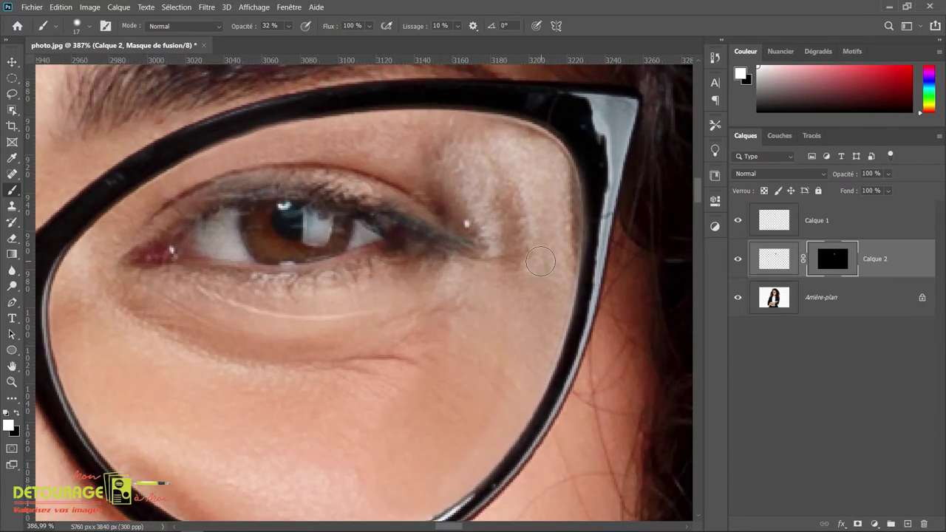
On Calque 1, clone clean cheek skin along the right lens's outer inner edge with the Clone Stamp at 38% opacity
left_click(777, 220)
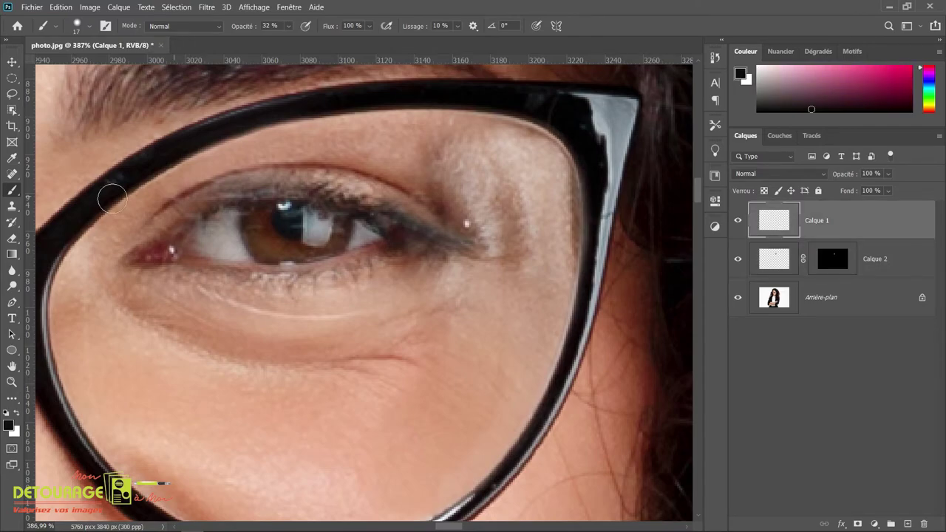
right_click(14, 209)
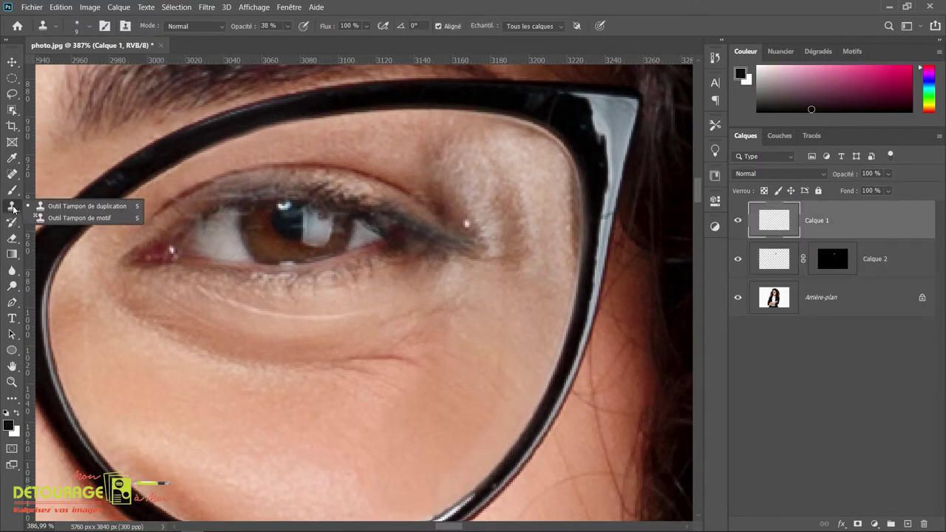
left_click(111, 206)
left_click_drag(518, 305, 545, 314, "alt")
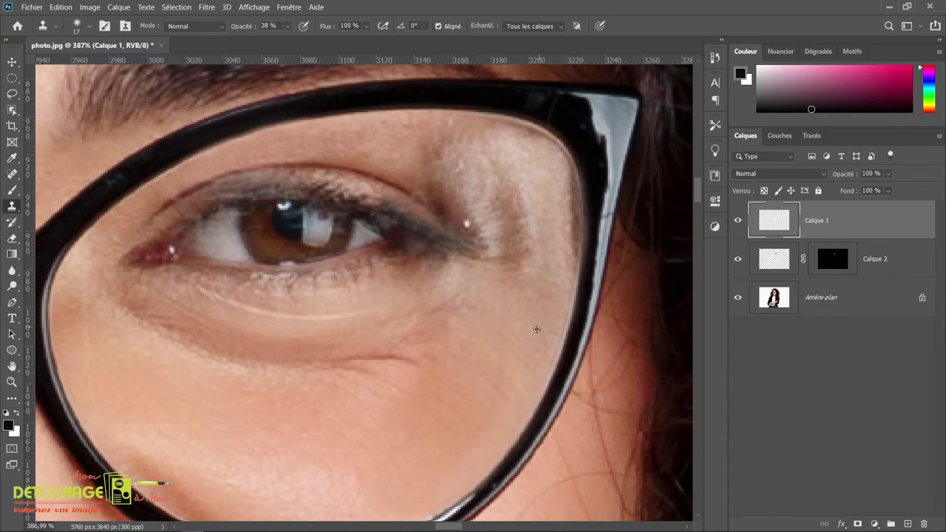
scroll(577, 222, "up", 1)
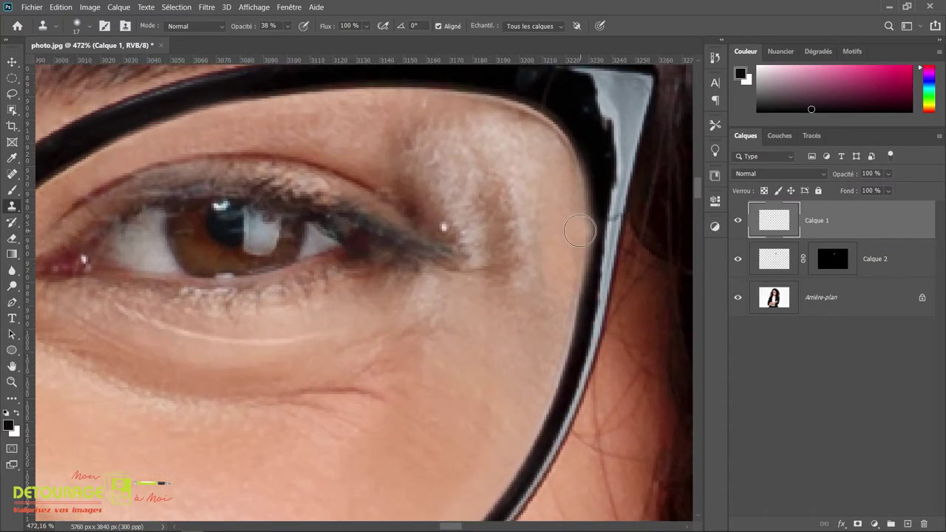
left_click_drag(580, 230, 578, 285)
right_click(555, 255)
left_click_drag(623, 313, 640, 313)
left_click_drag(572, 215, 564, 263)
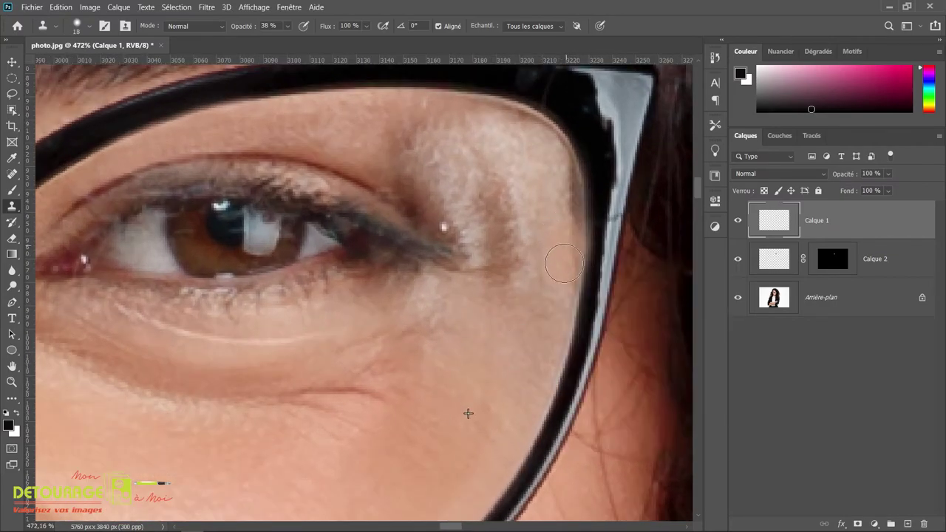
Clone skin over the whitish patches beside the right eye's outer corner with a 27 px Clone Stamp at 24% opacity
scroll(560, 284, "down", 2)
left_click(514, 352, "alt")
left_click_drag(524, 196, 524, 241)
left_click_drag(473, 172, 458, 192)
left_click(469, 360, "alt")
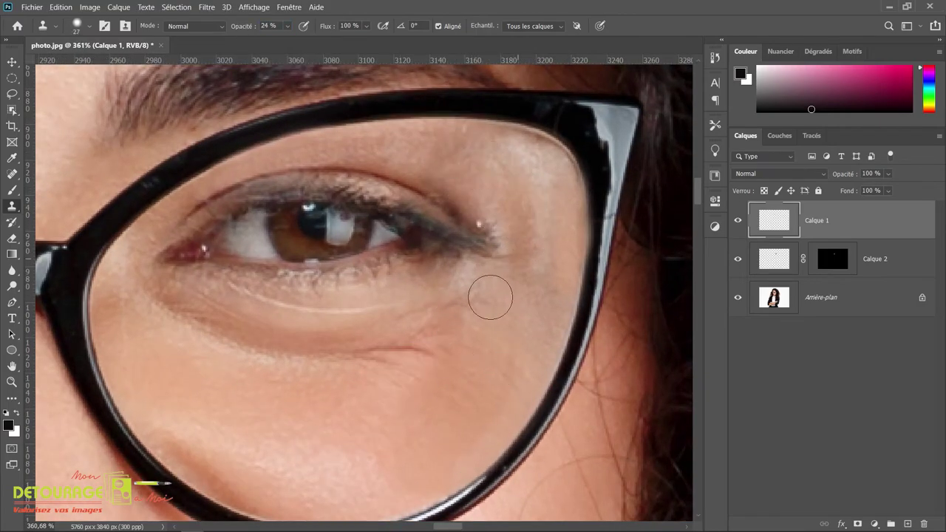
scroll(487, 166, "down", 3)
scroll(487, 243, "up", 3)
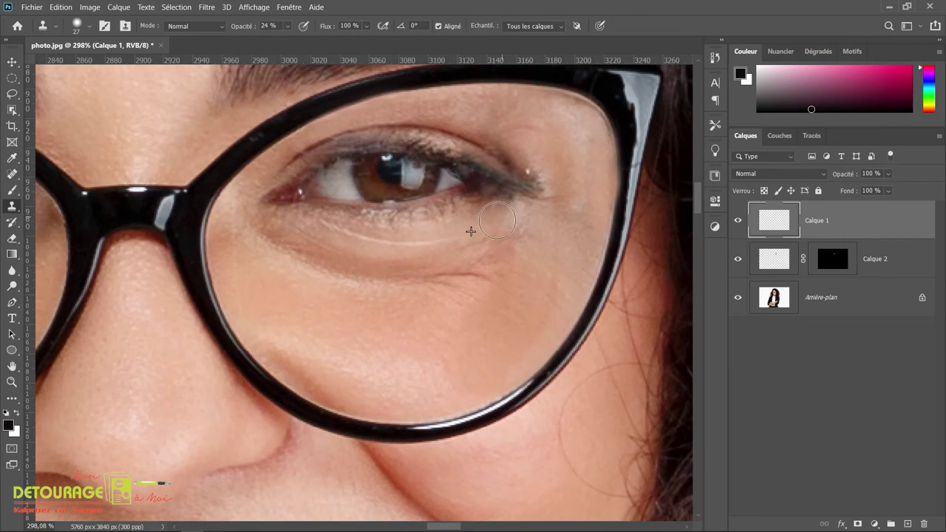
Group the two retouching layers, Calque 1 and Calque 2, above the background
scroll(471, 232, "down", 6)
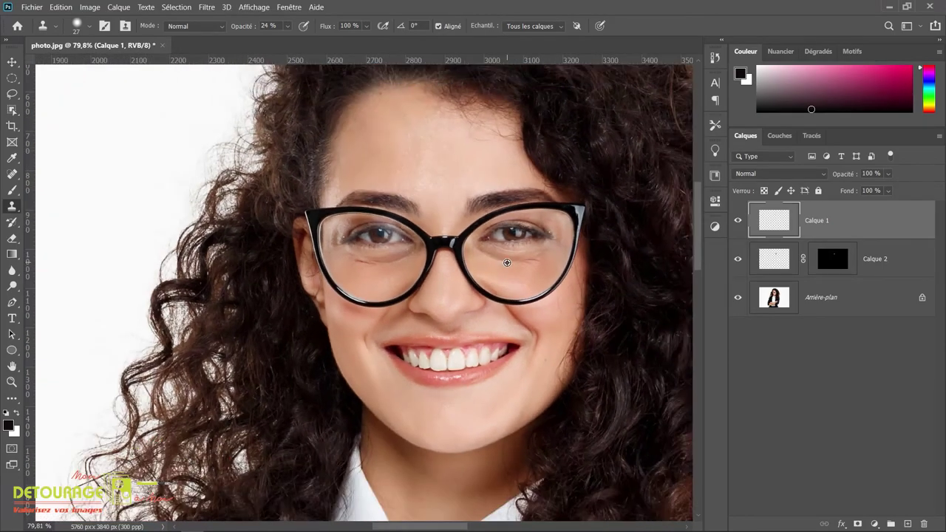
left_click_drag(529, 267, 505, 269)
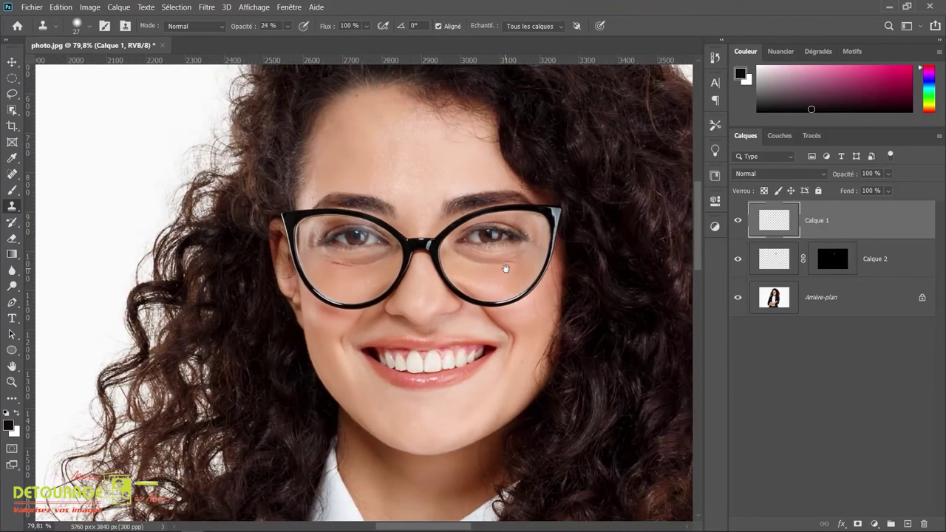
left_click(887, 264)
left_click_drag(894, 258, 892, 523)
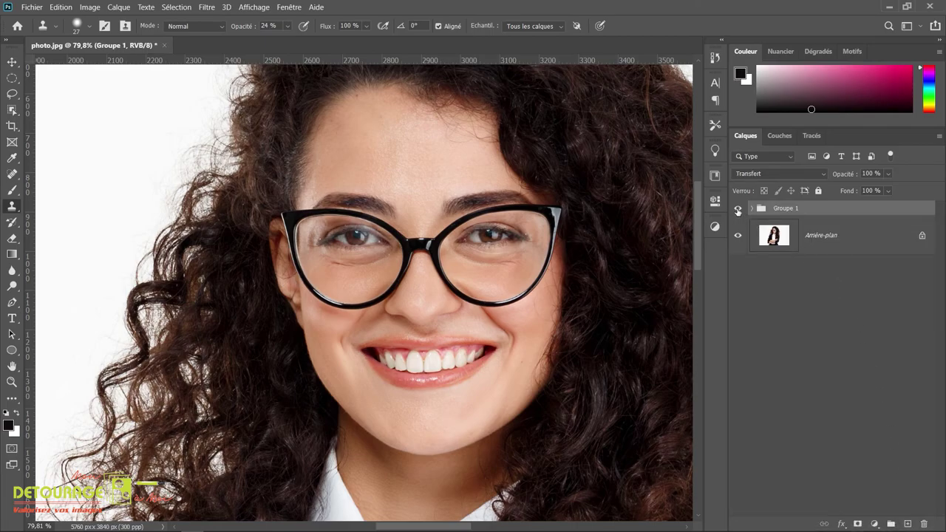
Toggle the retouching group's visibility to compare the glasses before and after the reflection removal
left_click(737, 211)
left_click(737, 209)
left_click(738, 211)
left_click(737, 211)
scroll(484, 212, "down", 4)
left_click_drag(546, 223, 452, 231)
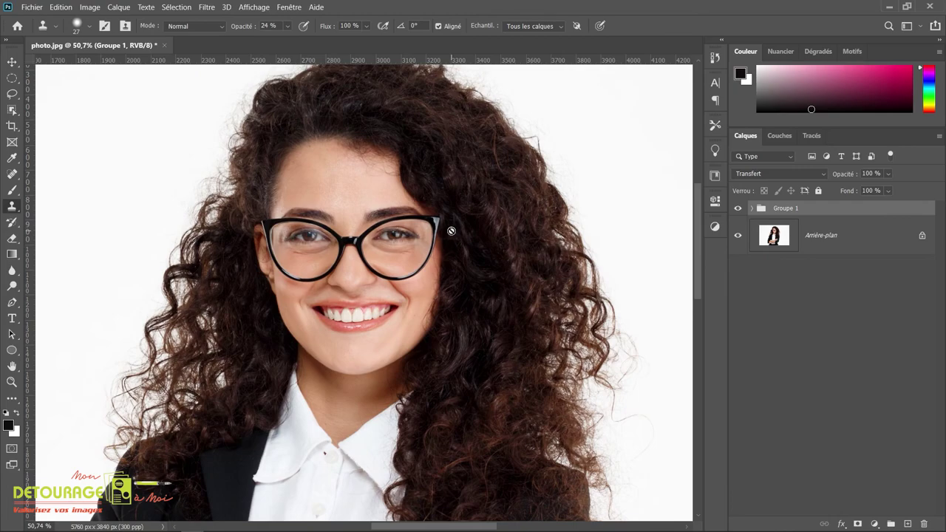